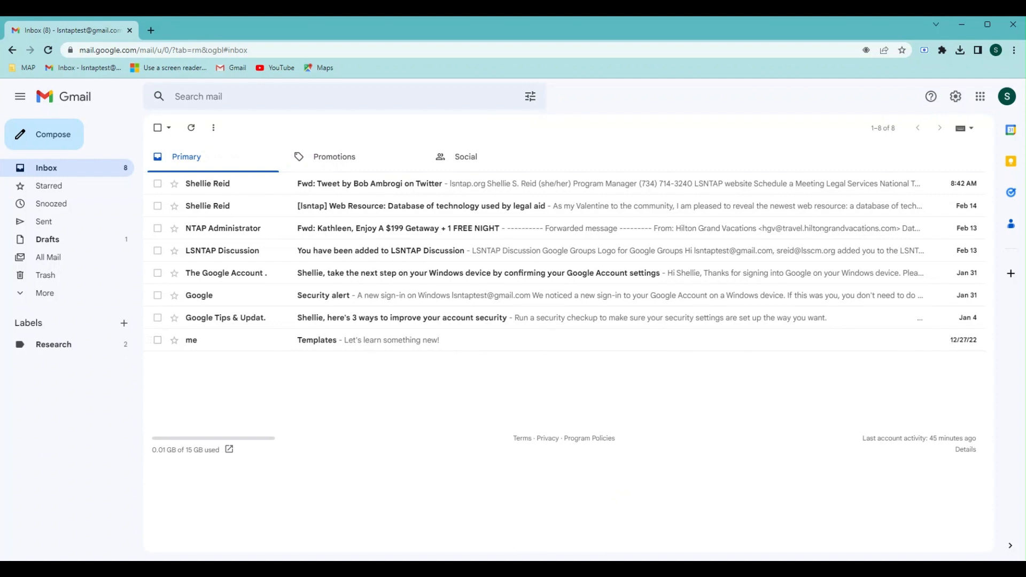
# Step: Start a filter for messages like the Google Tips & Updates account security email, keeping its prefilled mailing-list criterion
pyautogui.click(465, 321)
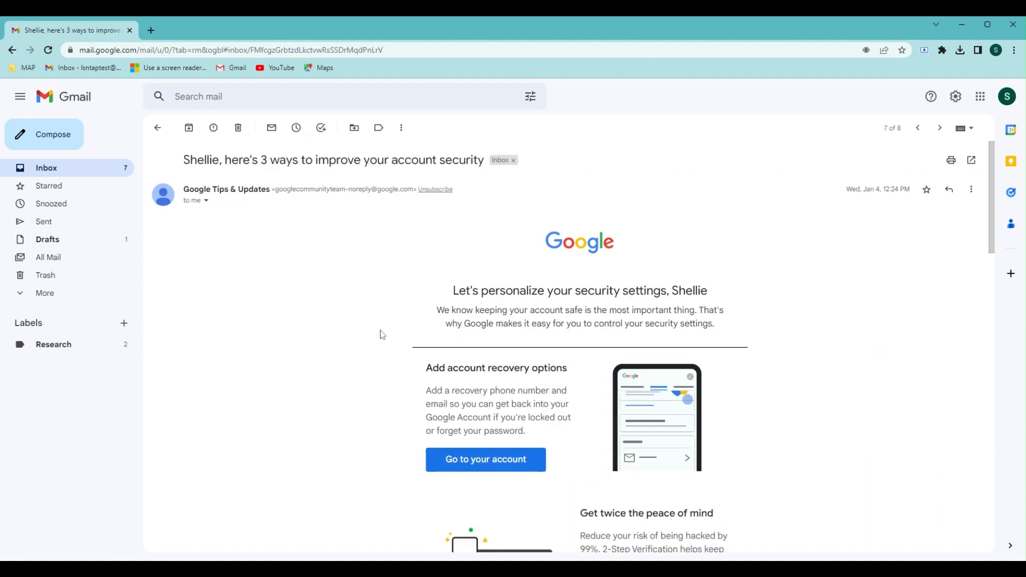
pyautogui.click(402, 130)
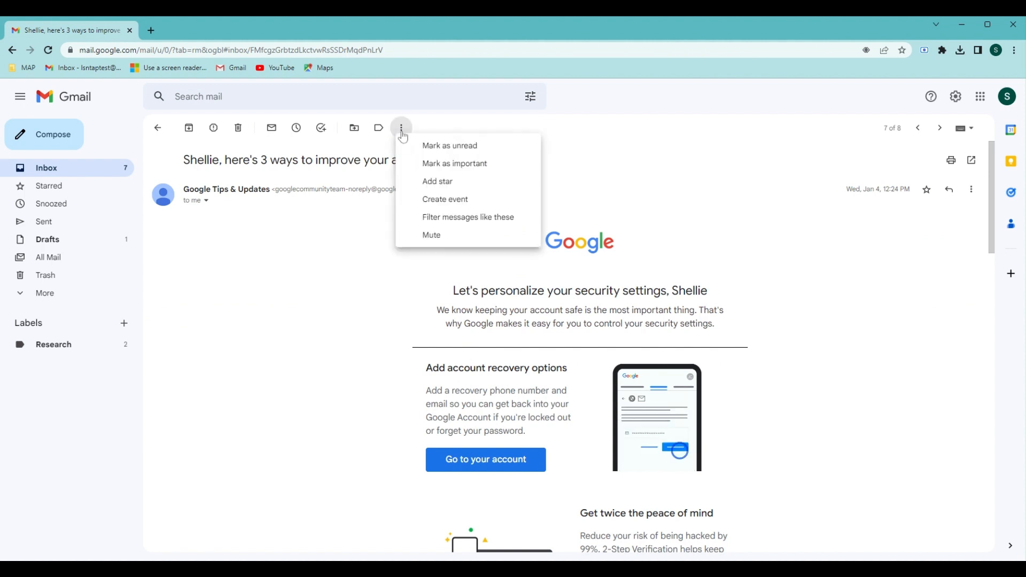
pyautogui.click(440, 219)
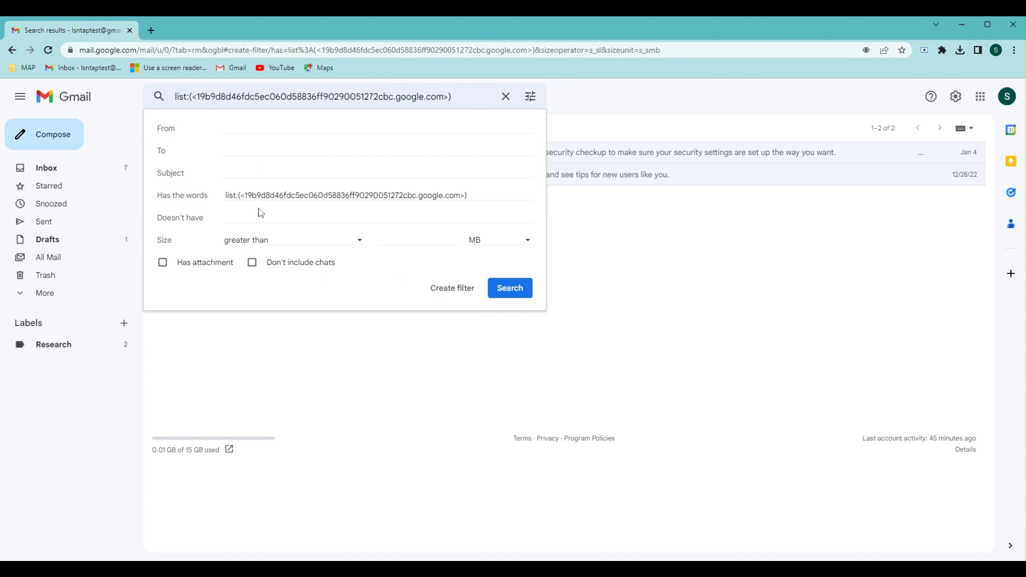
pyautogui.click(463, 291)
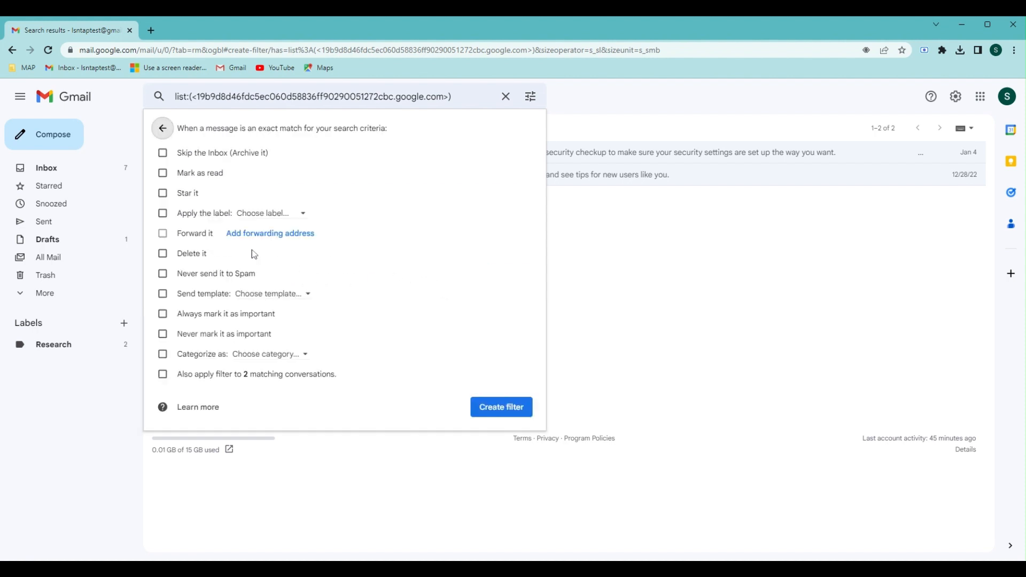
# Step: Have the filter apply a new label named Marketing
pyautogui.click(164, 218)
pyautogui.click(302, 219)
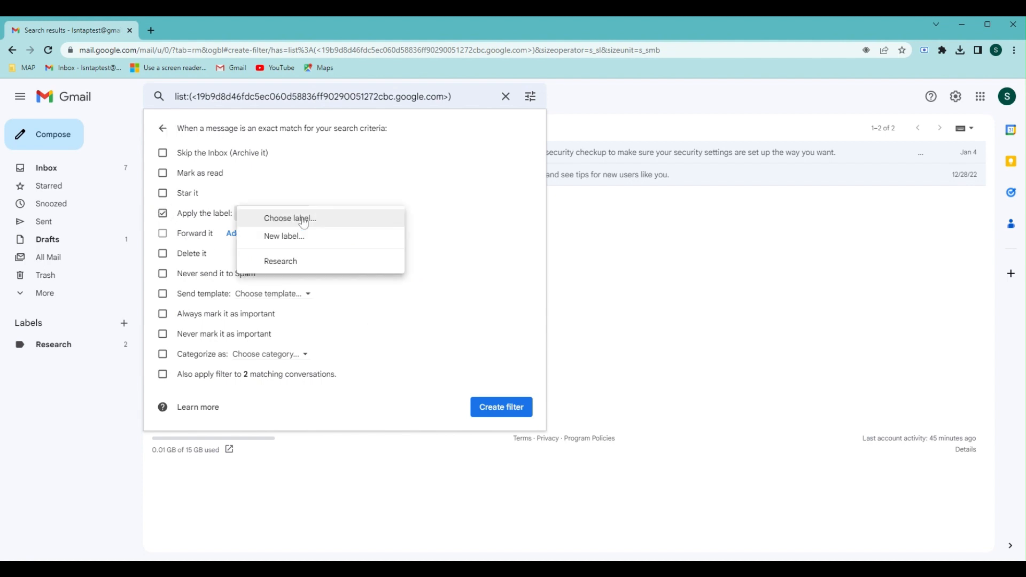
pyautogui.click(289, 238)
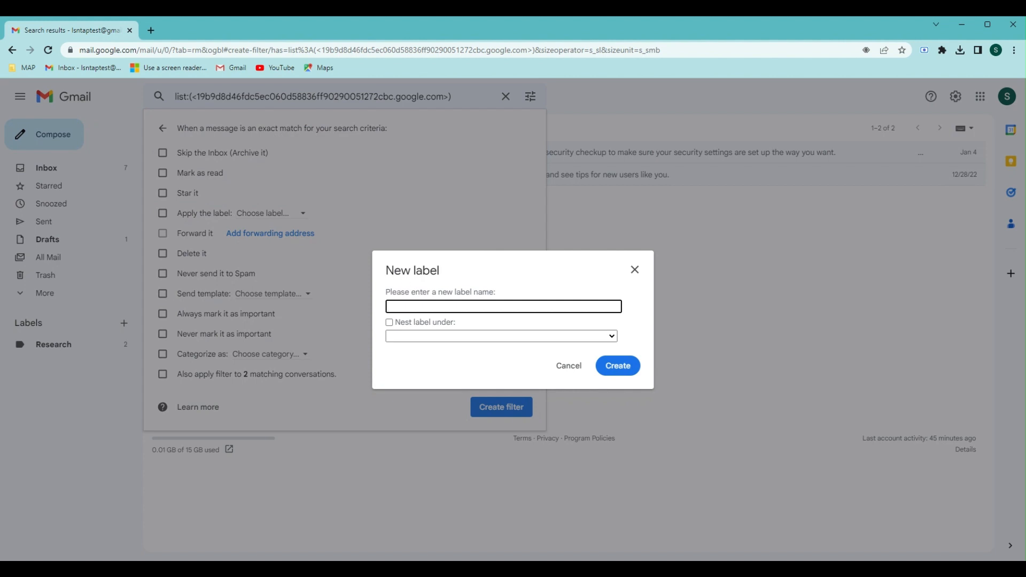
pyautogui.write('Marketing')
pyautogui.click(615, 369)
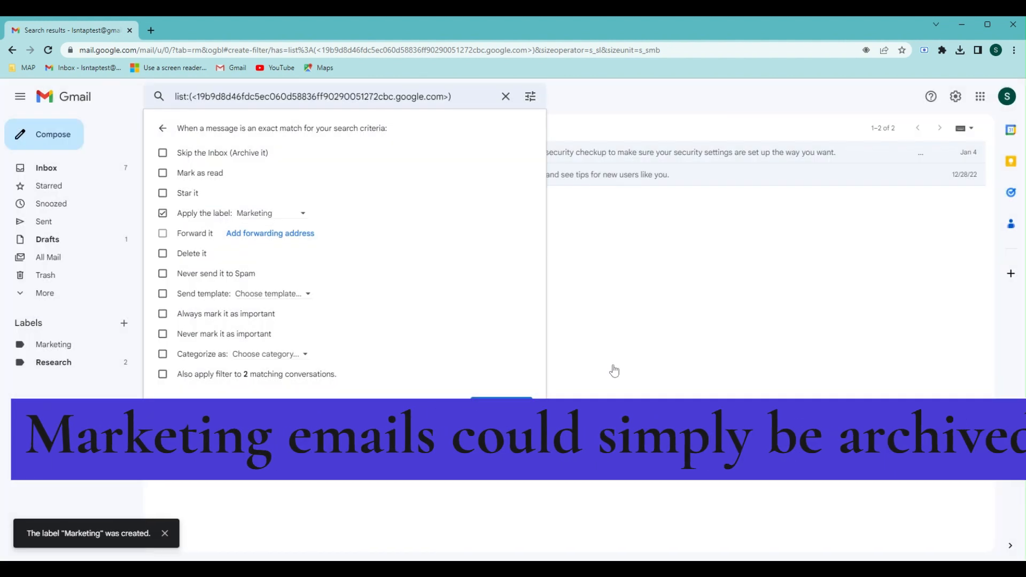
# Step: Set the filter to skip the inbox, mark as read and also cover matching conversations, and create it
pyautogui.click(164, 156)
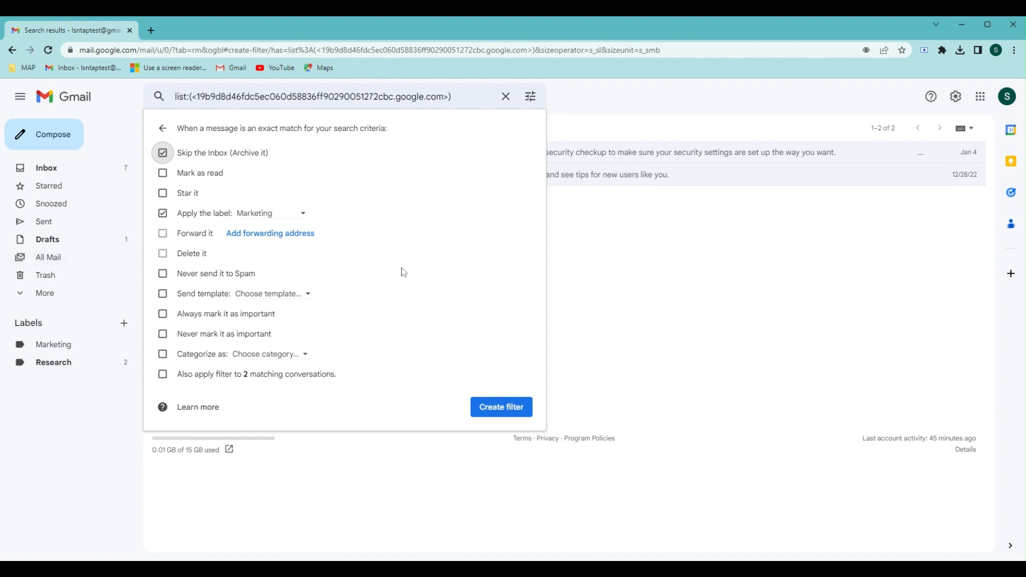
pyautogui.click(163, 173)
pyautogui.click(165, 380)
pyautogui.click(502, 408)
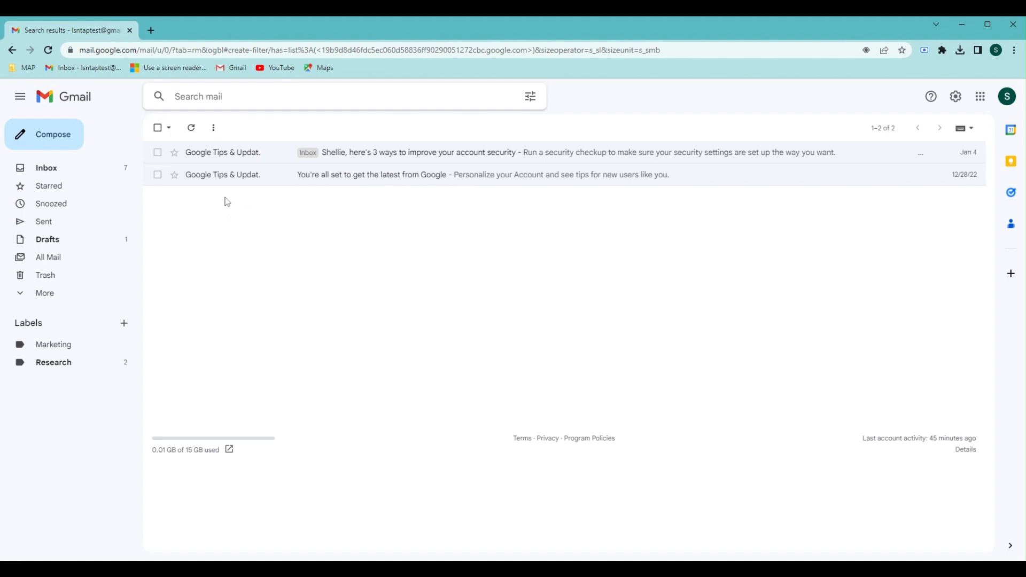
# Step: Check the inbox and the messages under the Marketing label, and return to the inbox
pyautogui.click(49, 170)
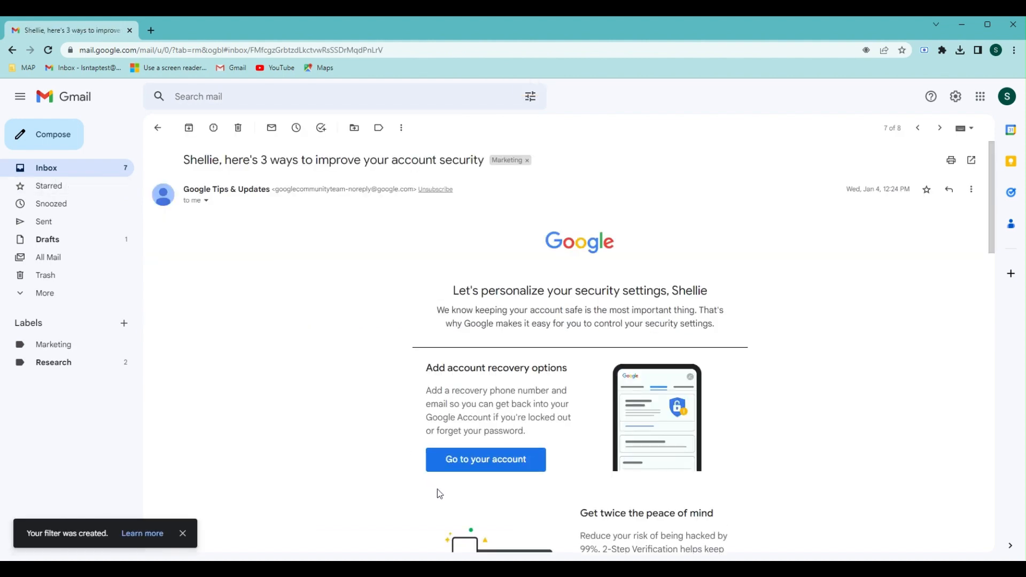
pyautogui.click(45, 169)
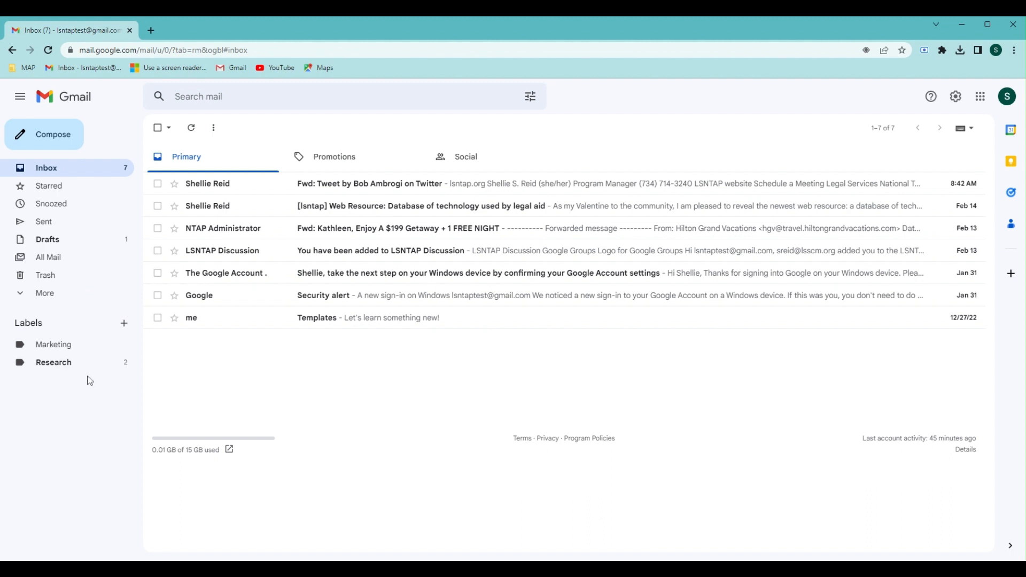
pyautogui.click(63, 348)
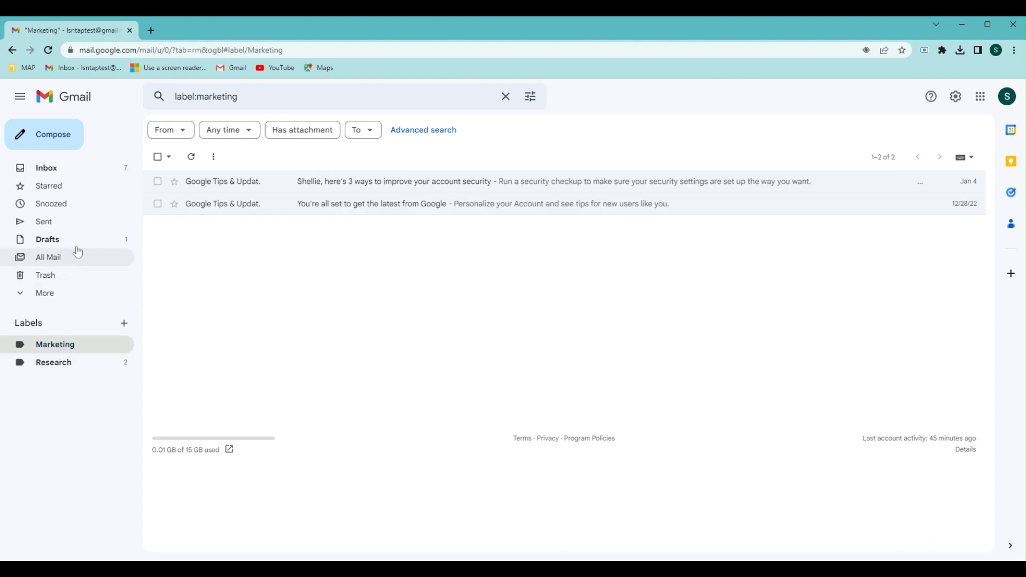
pyautogui.click(50, 168)
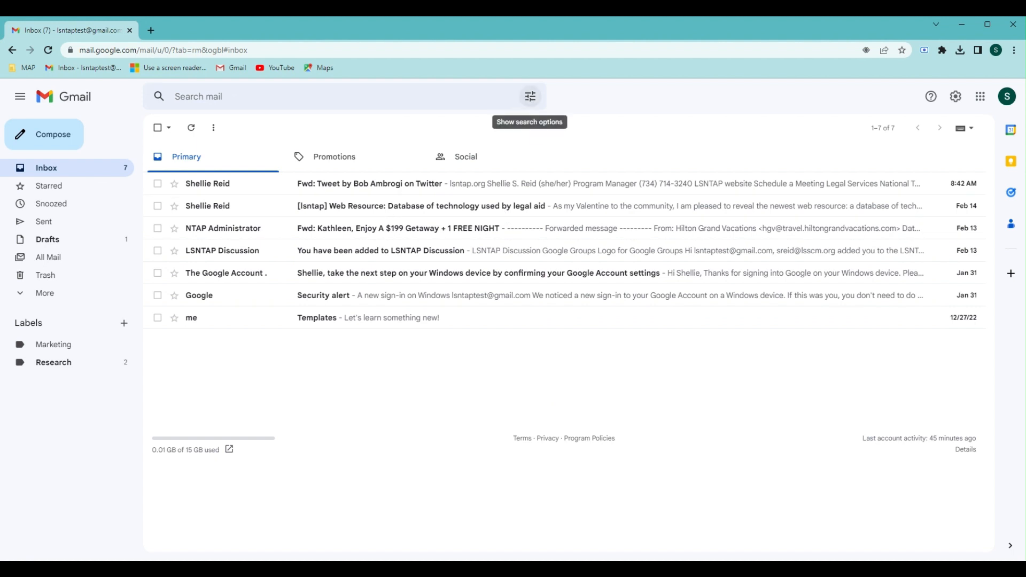
pyautogui.click(530, 96)
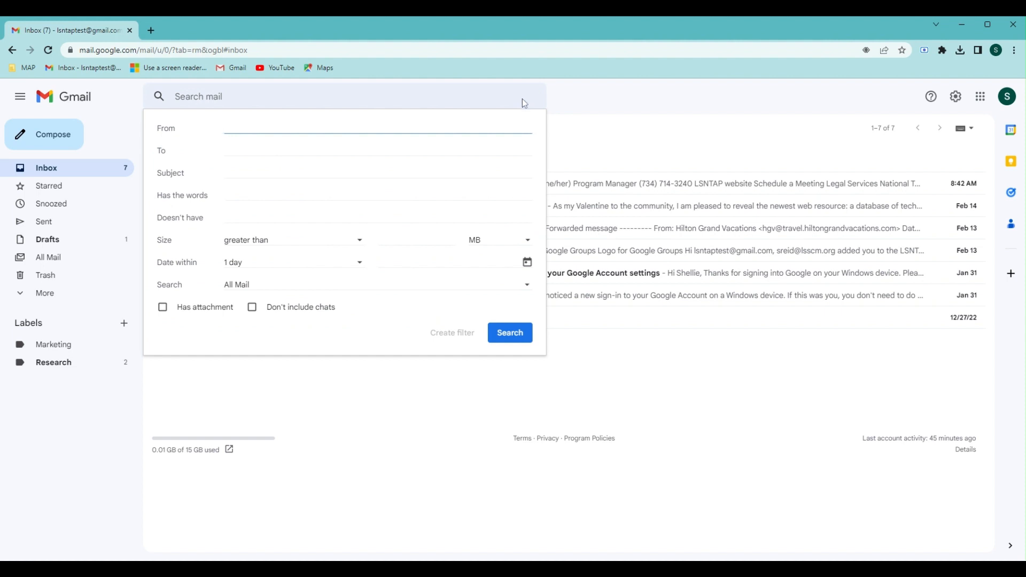
pyautogui.click(385, 150)
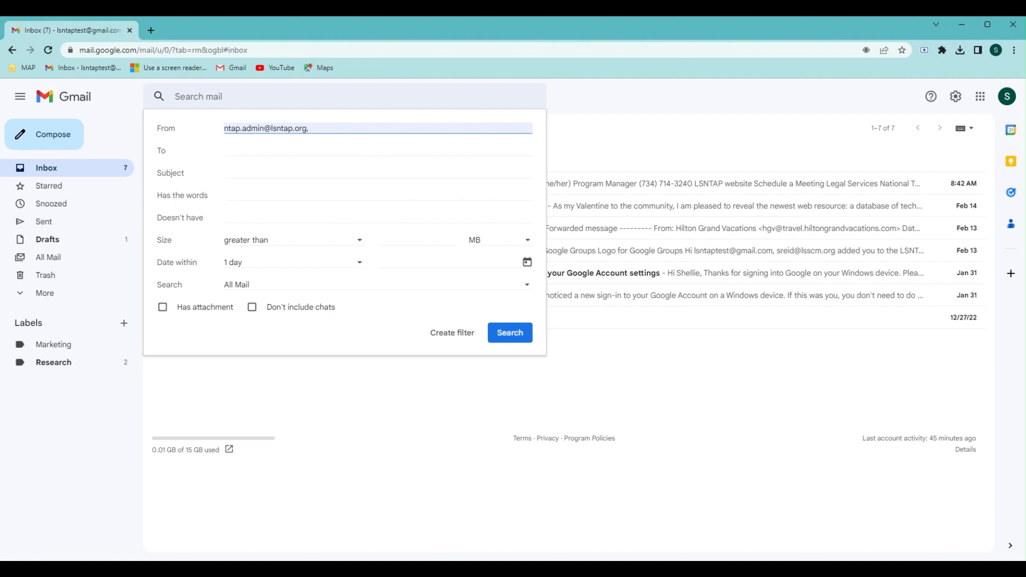
pyautogui.click(453, 335)
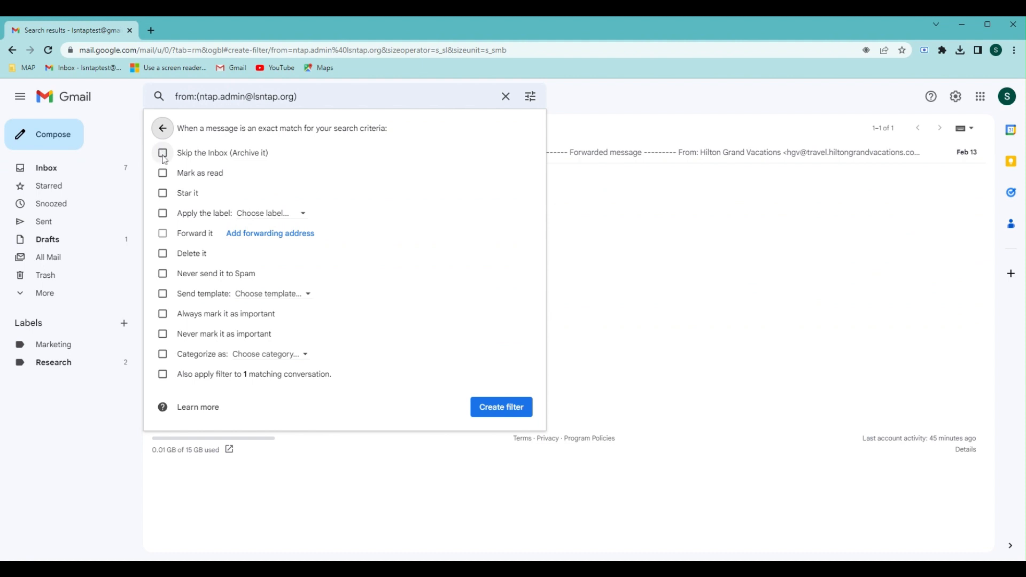
# Step: Have the filter star matching messages and apply a new label named The Boss
pyautogui.click(163, 193)
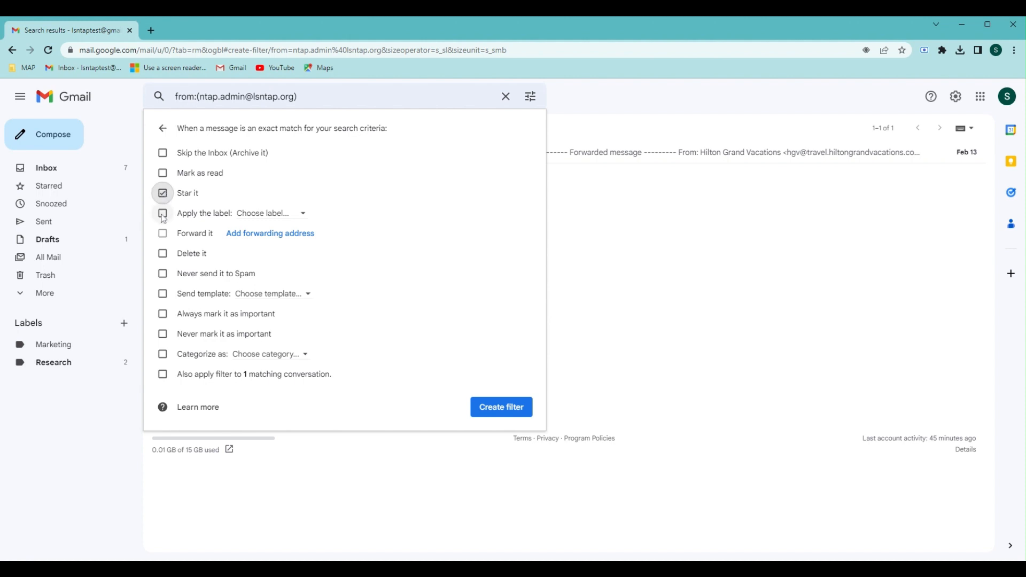
pyautogui.click(163, 213)
pyautogui.click(298, 214)
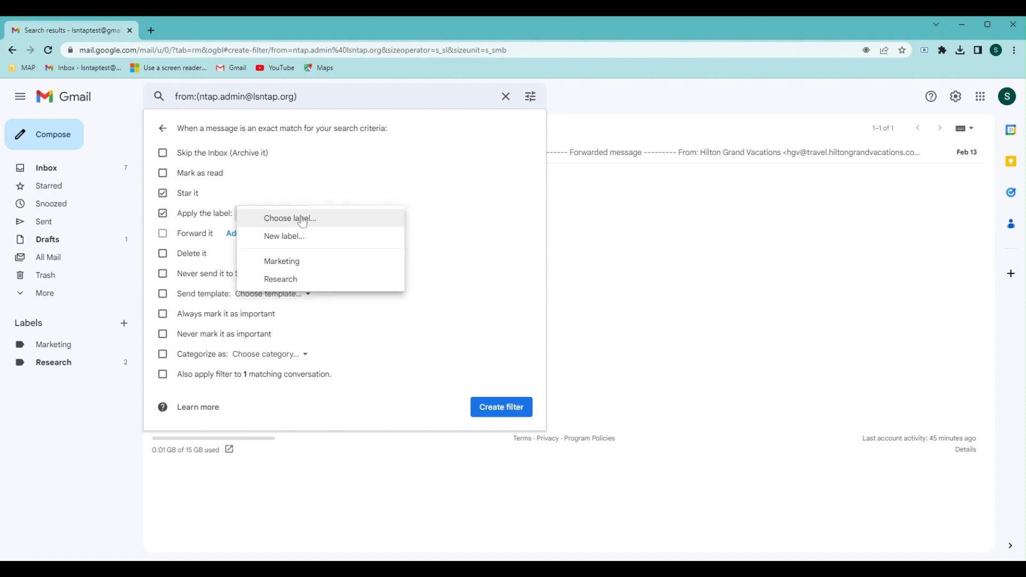
pyautogui.click(289, 239)
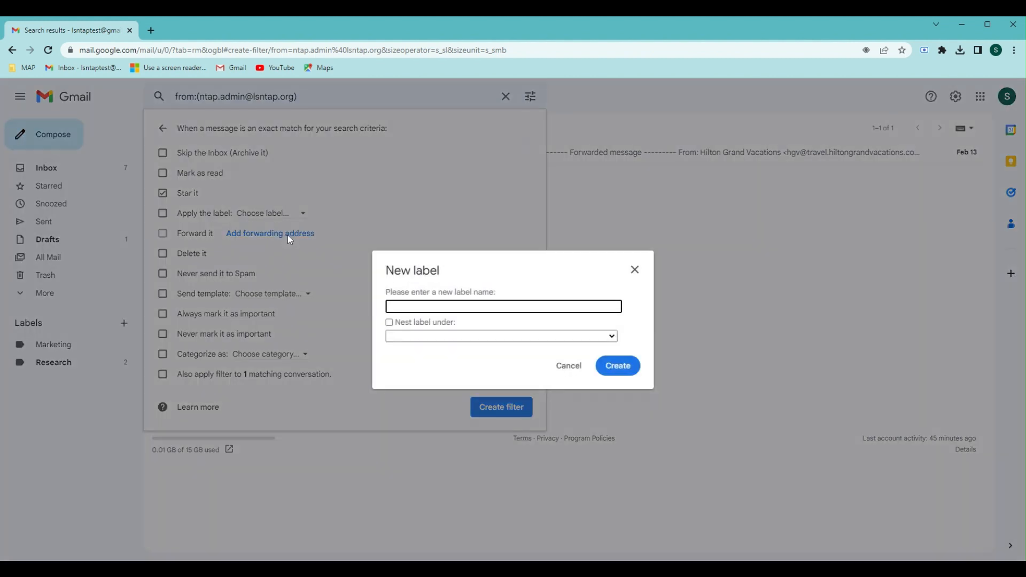
pyautogui.write('The Boss')
pyautogui.click(619, 368)
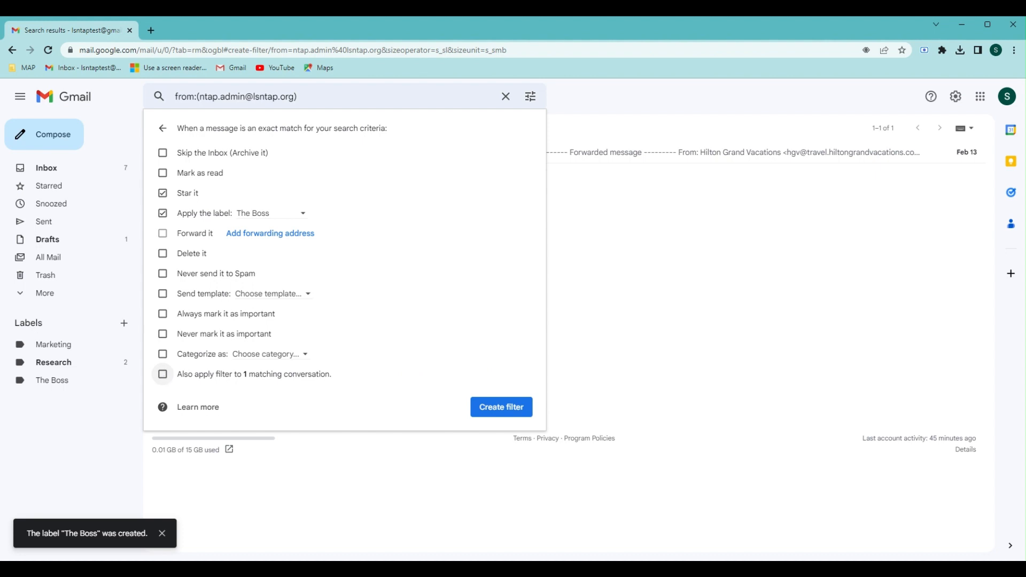
# Step: Create the filter with the matching conversation included, and return to the inbox
pyautogui.click(162, 374)
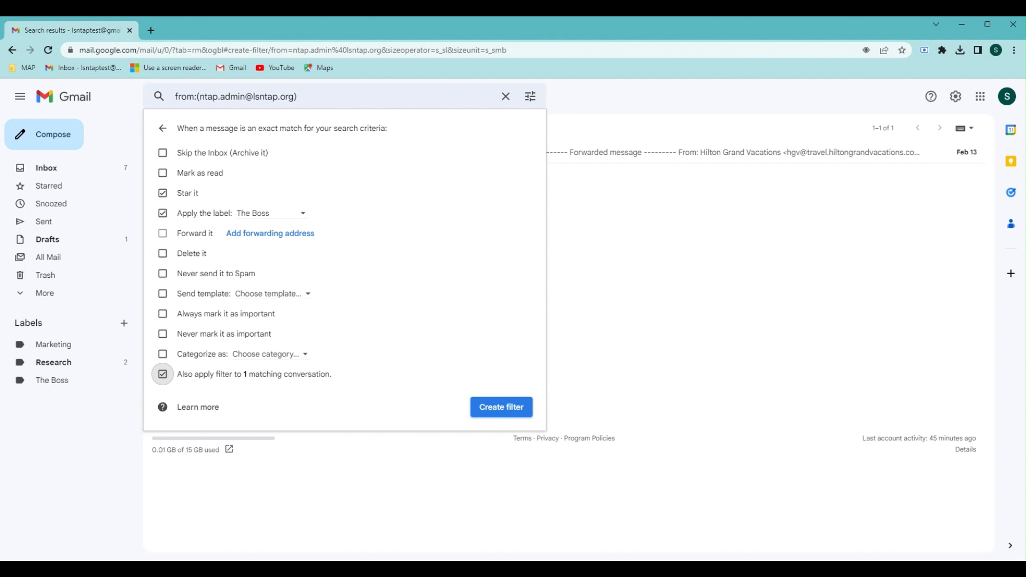
pyautogui.click(506, 417)
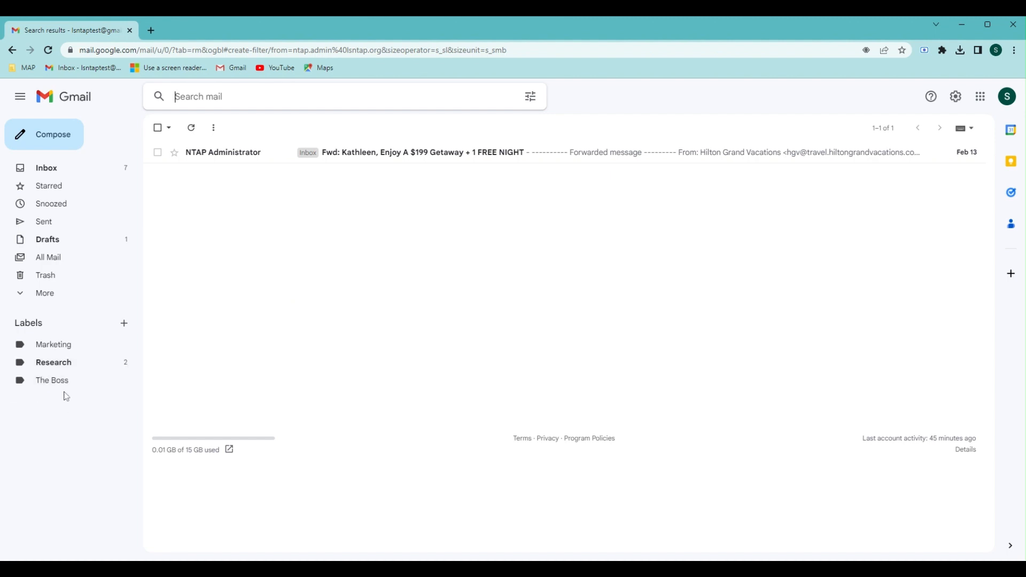
pyautogui.click(46, 170)
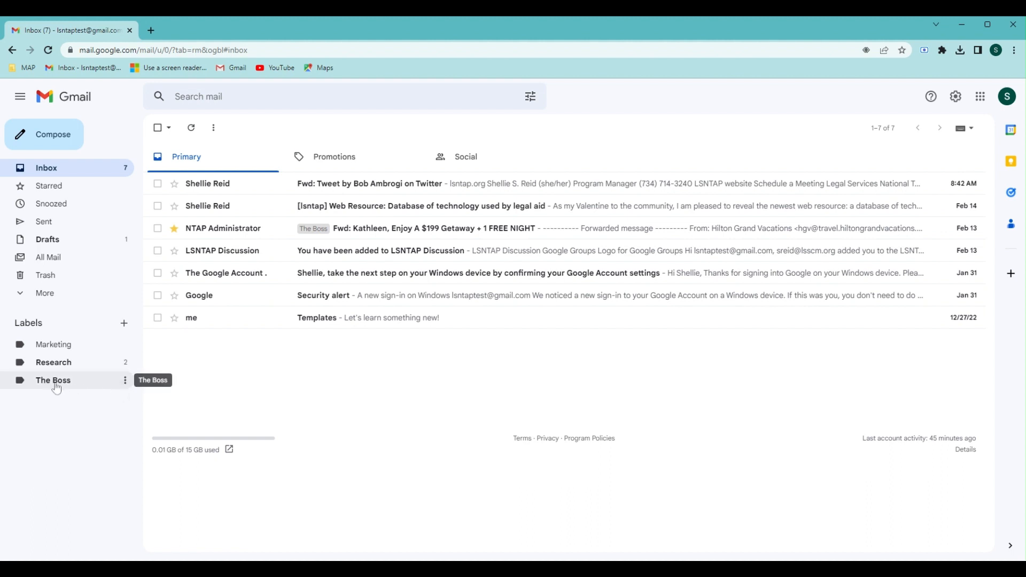
# Step: Change the color of The Boss label to red
pyautogui.click(125, 383)
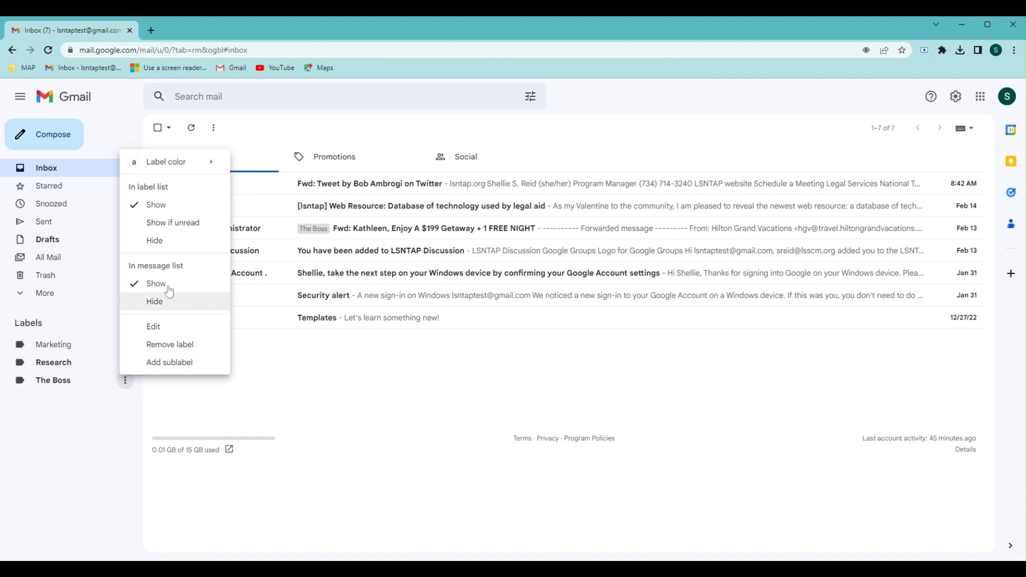
pyautogui.moveTo(206, 166)
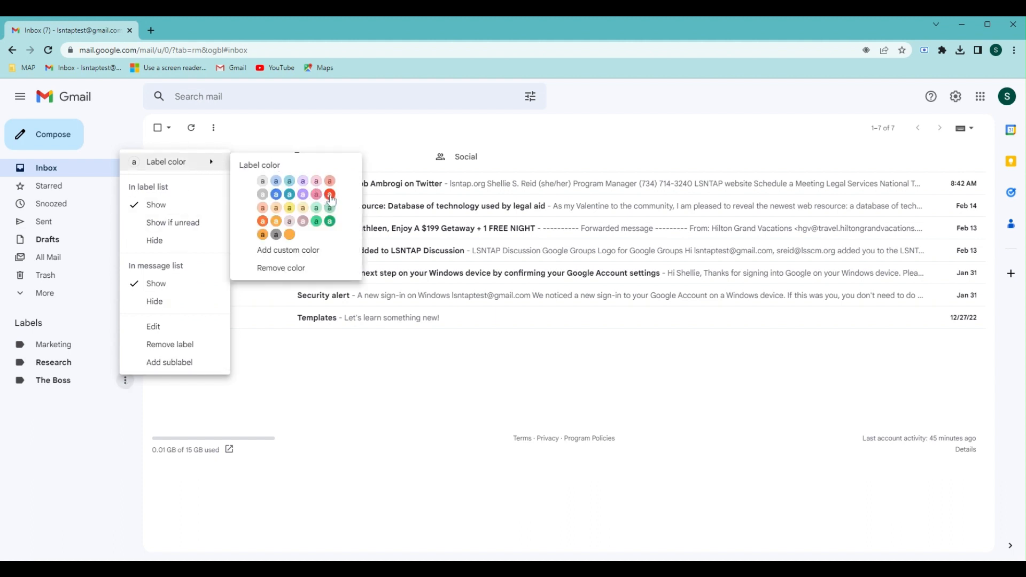
pyautogui.click(330, 195)
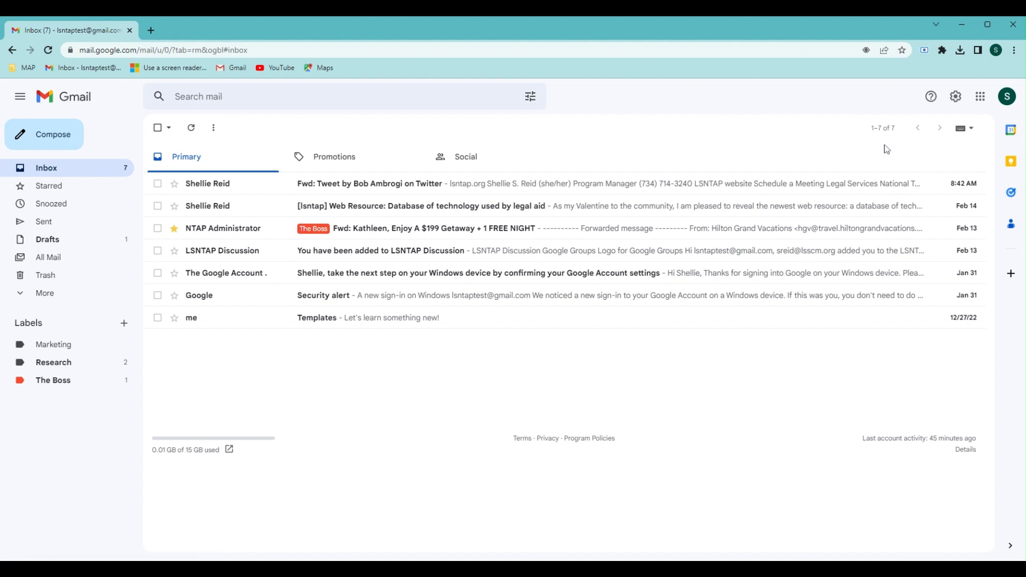
# Step: Open the Filters and Blocked Addresses settings and view the blank criteria form for a new filter without creating one
pyautogui.click(955, 102)
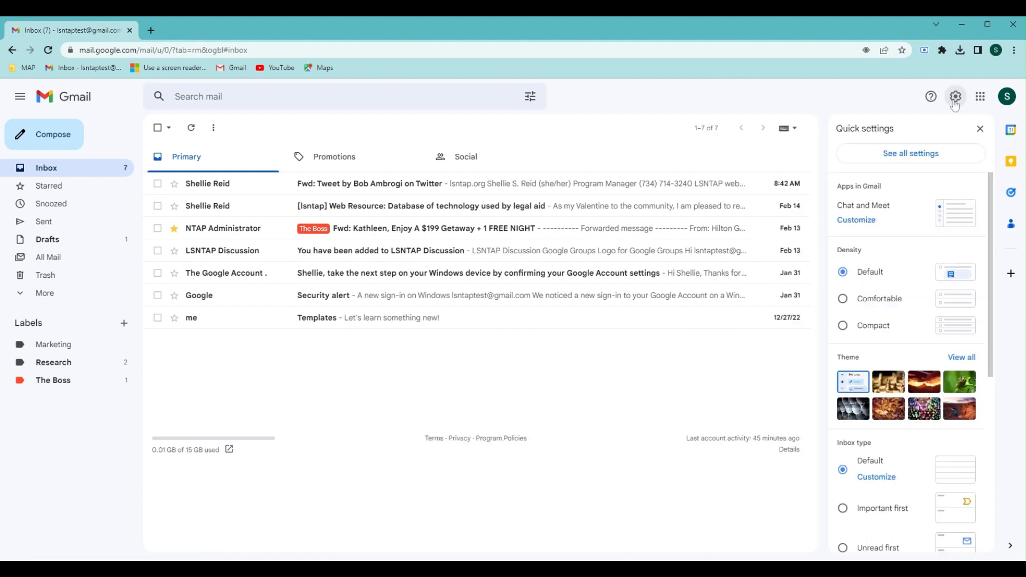
pyautogui.click(921, 155)
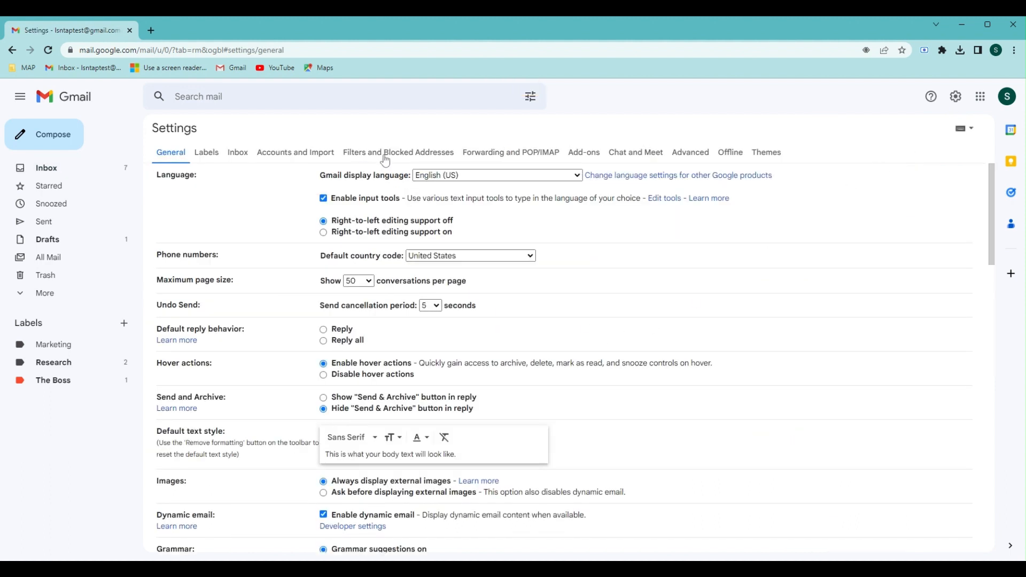
pyautogui.click(389, 155)
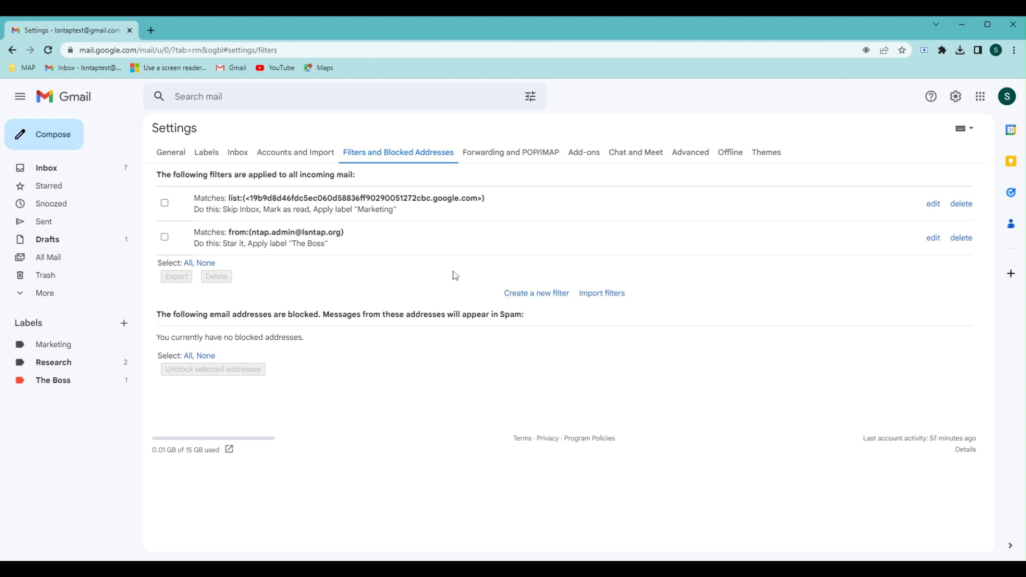
pyautogui.click(526, 295)
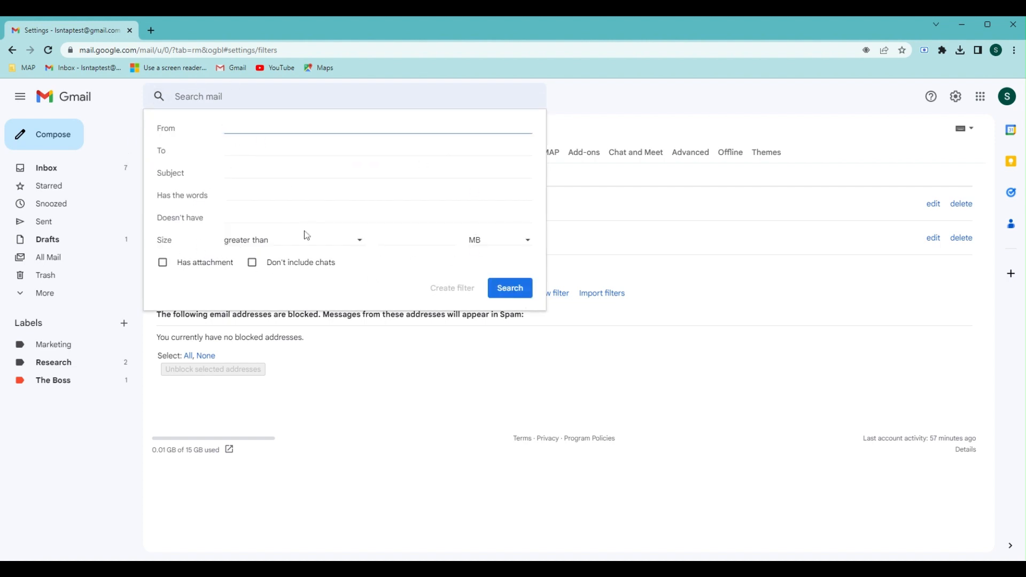
pyautogui.click(675, 296)
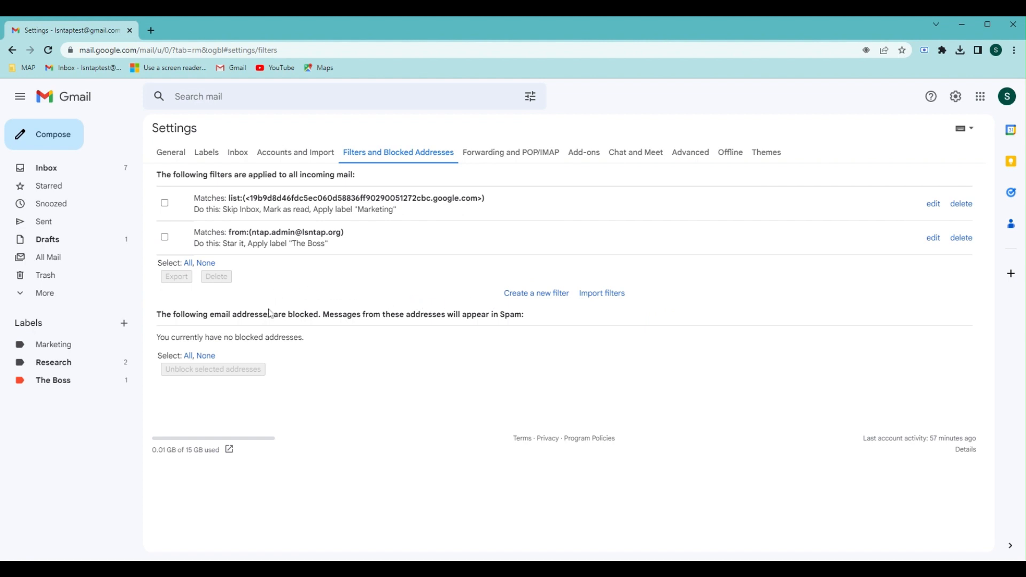
# Step: Update The Boss filter to never send messages to Spam and include the matching conversation, and return to the inbox
pyautogui.click(165, 238)
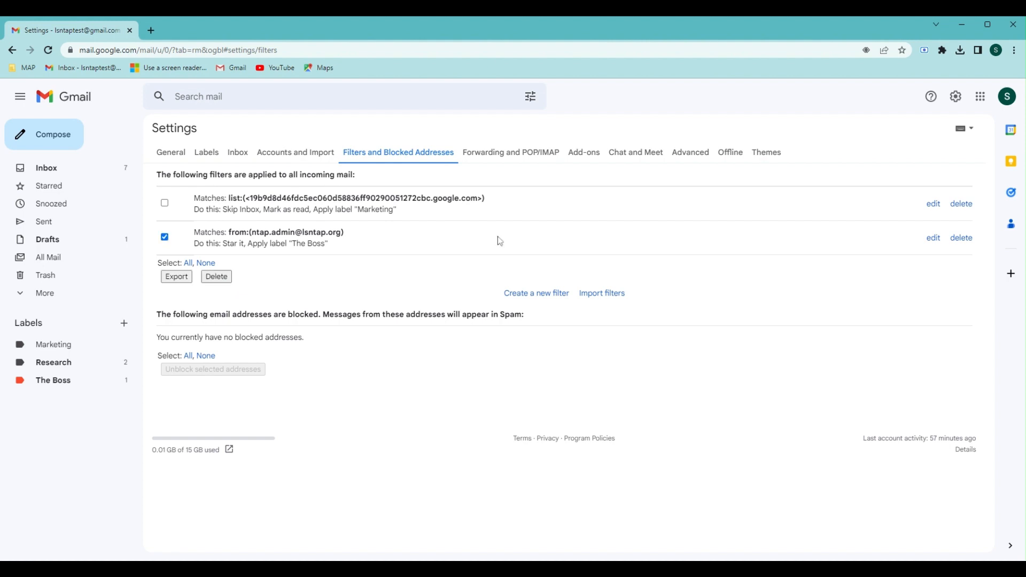
pyautogui.click(933, 239)
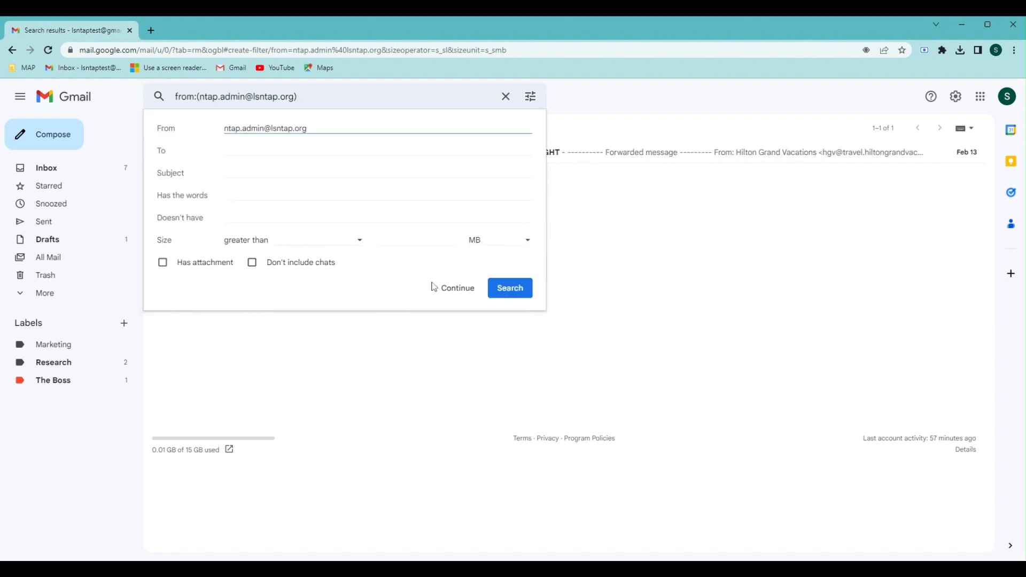
pyautogui.click(454, 294)
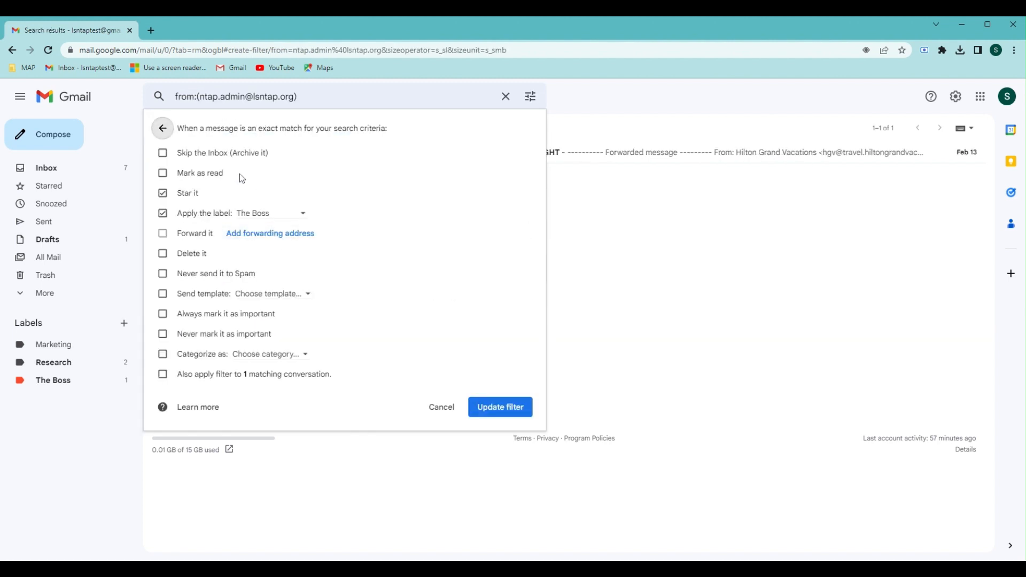
pyautogui.click(166, 277)
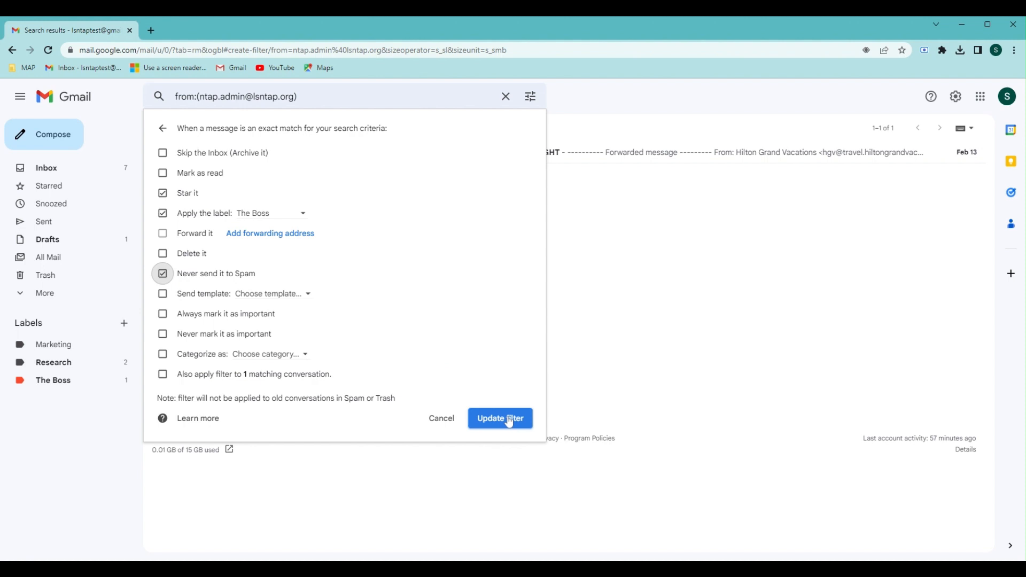
pyautogui.click(163, 376)
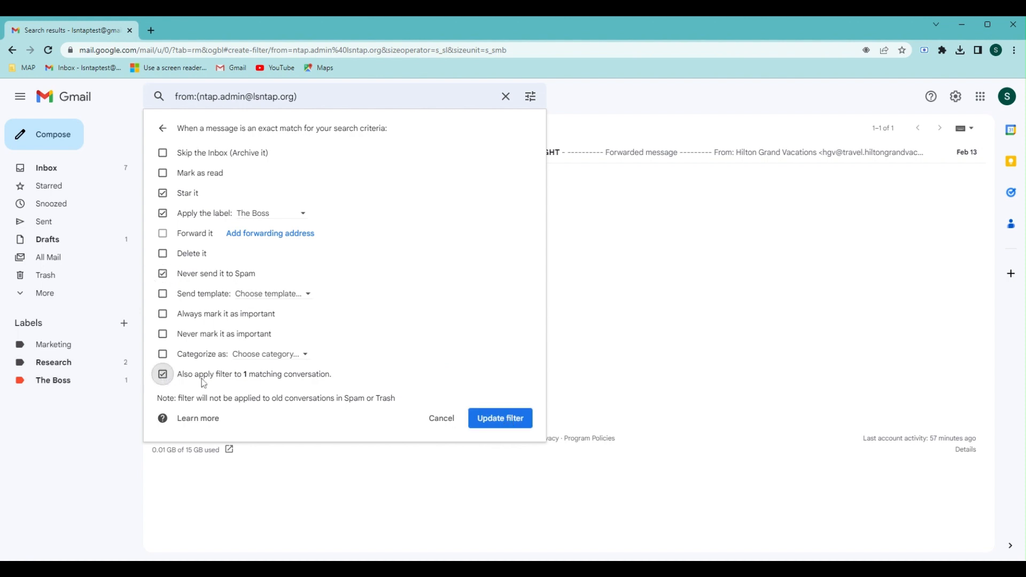
pyautogui.click(491, 420)
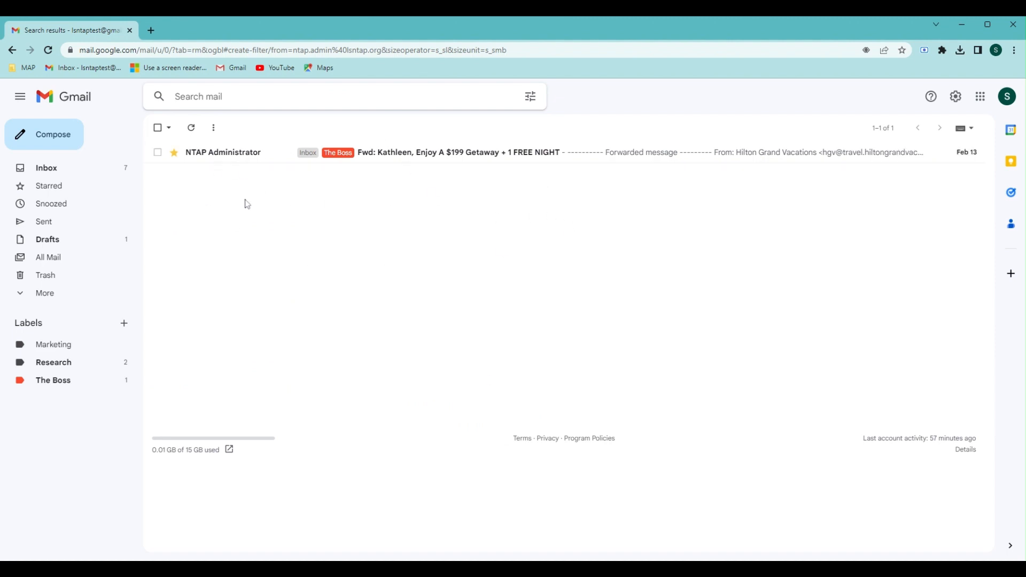
pyautogui.click(49, 169)
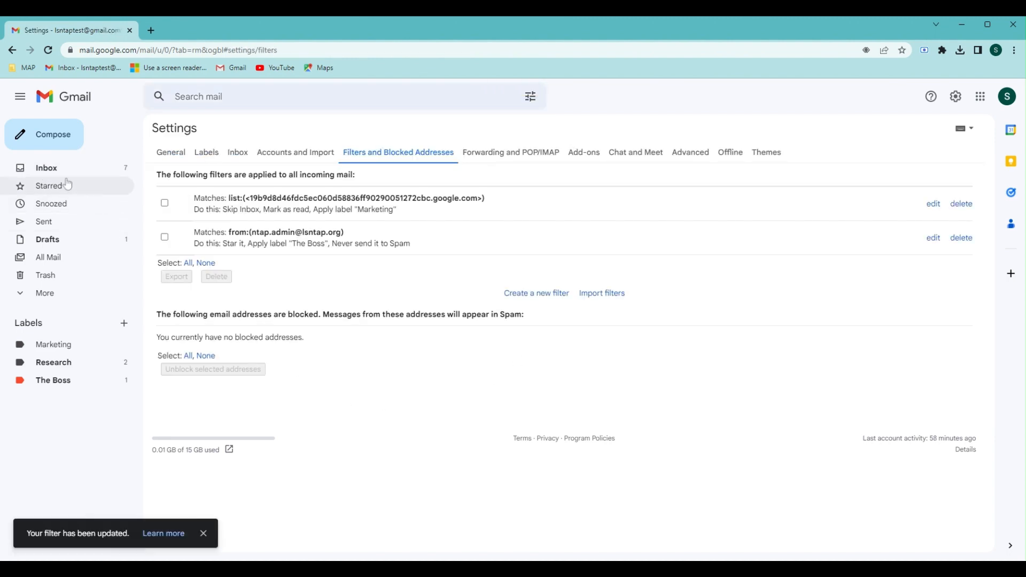
pyautogui.click(50, 168)
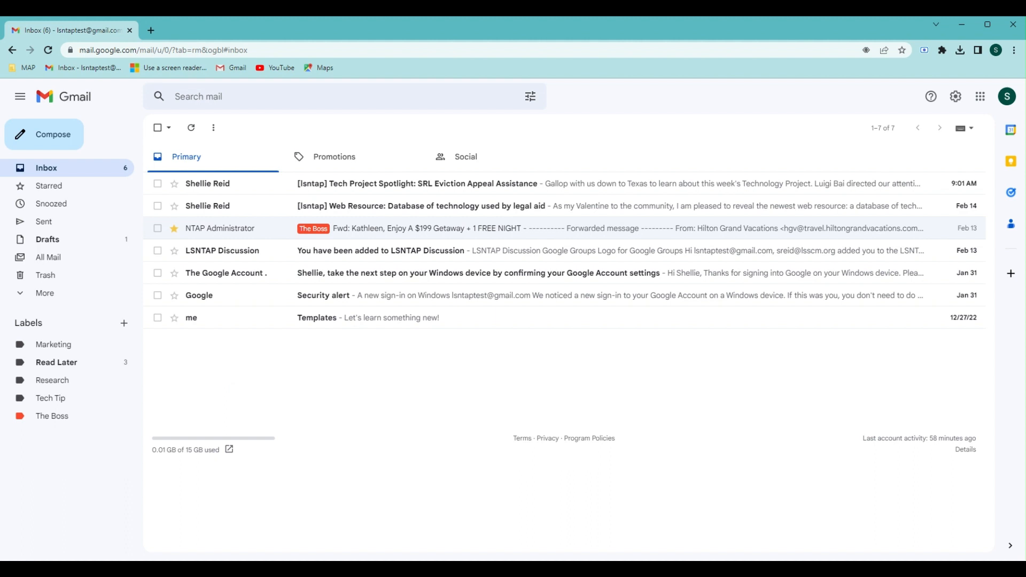
# Step: Open the 8:42 AM forwarded tweet under the Read Later label and move it to Tech Tip
pyautogui.click(64, 368)
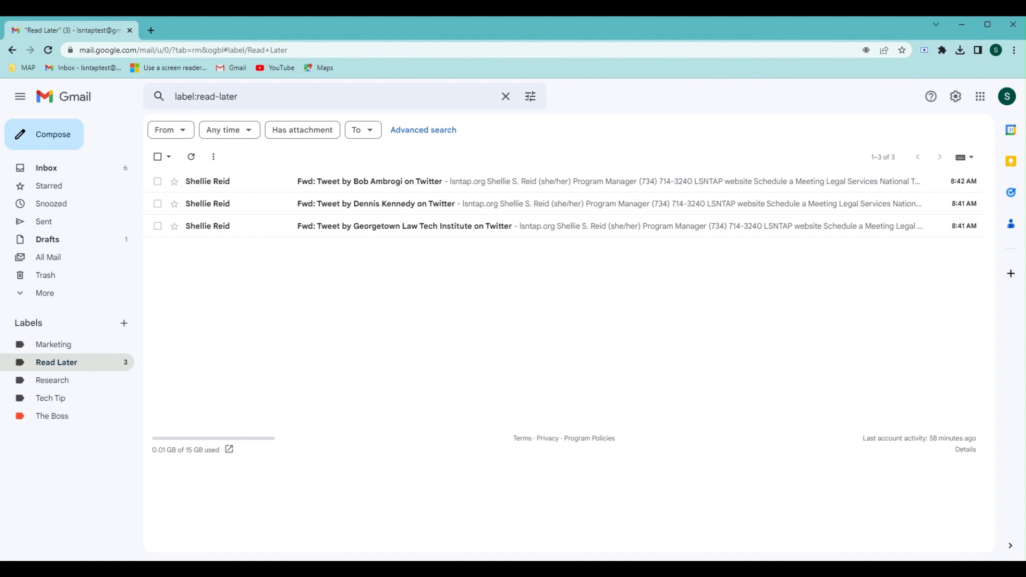
pyautogui.click(361, 189)
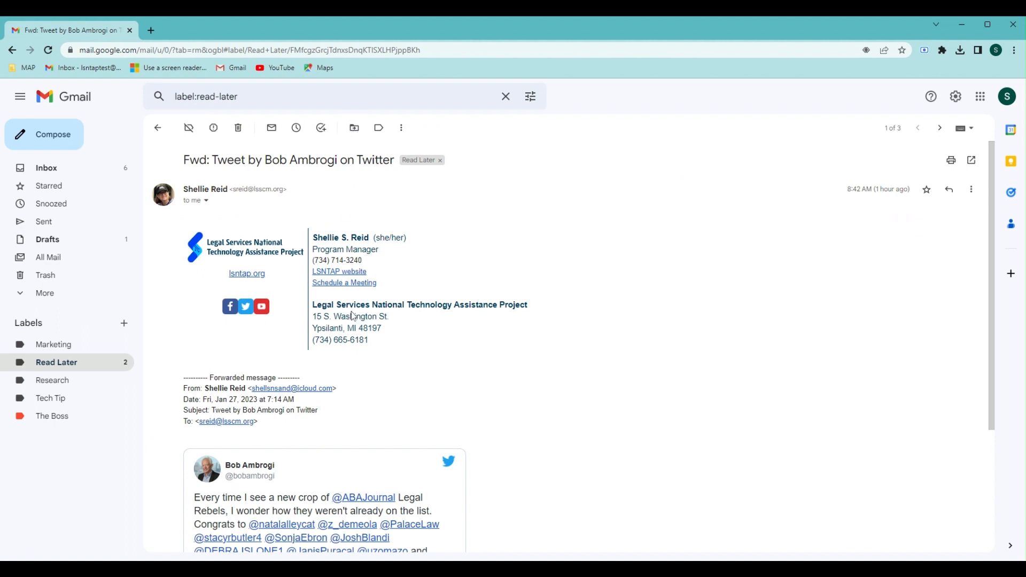
pyautogui.click(355, 128)
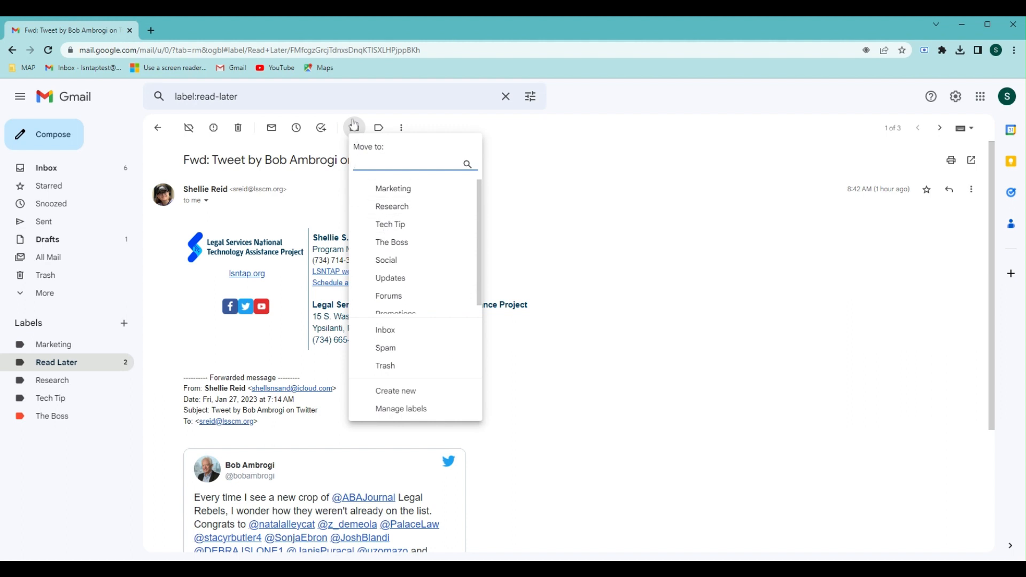
pyautogui.click(401, 226)
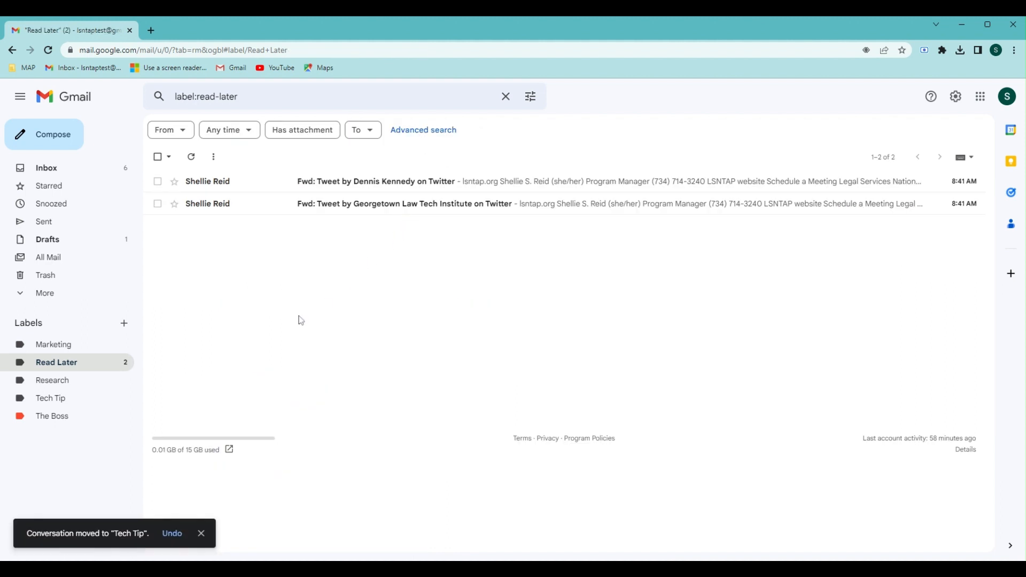
# Step: Label the first remaining Read Later message as Research and Tech Tip, and remove its Read Later label
pyautogui.click(423, 182)
pyautogui.click(378, 130)
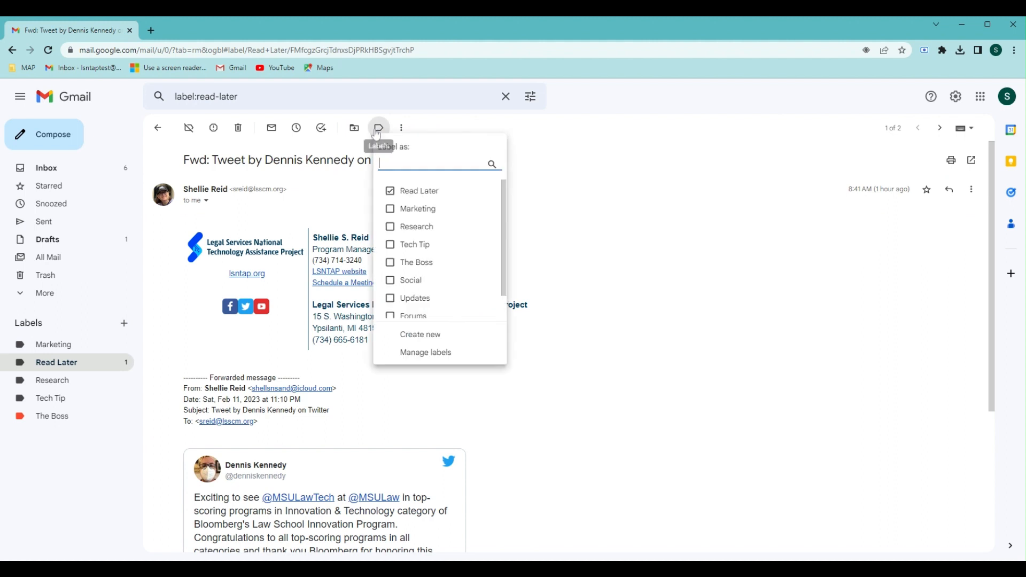
pyautogui.click(392, 230)
pyautogui.click(391, 246)
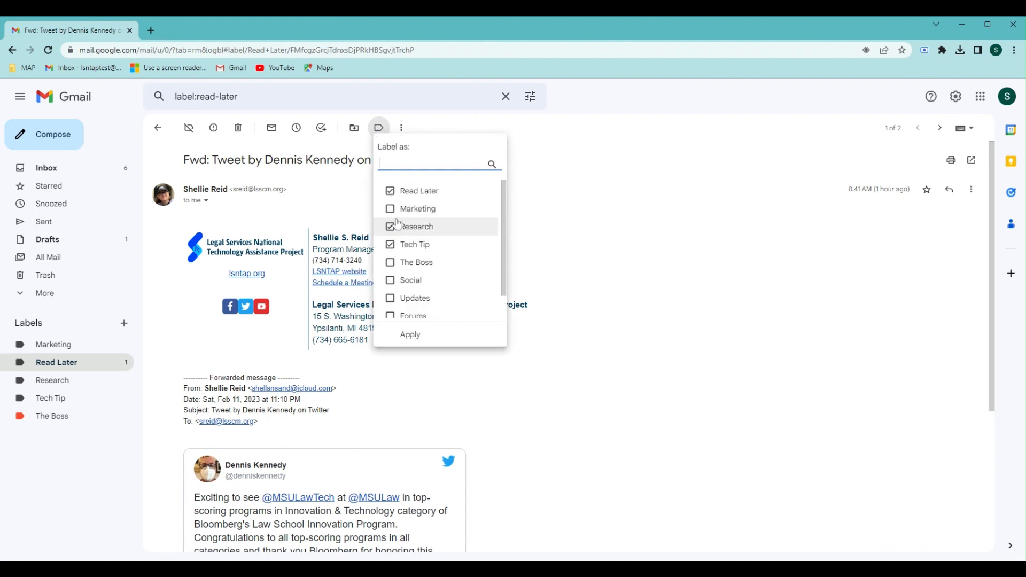
pyautogui.click(390, 193)
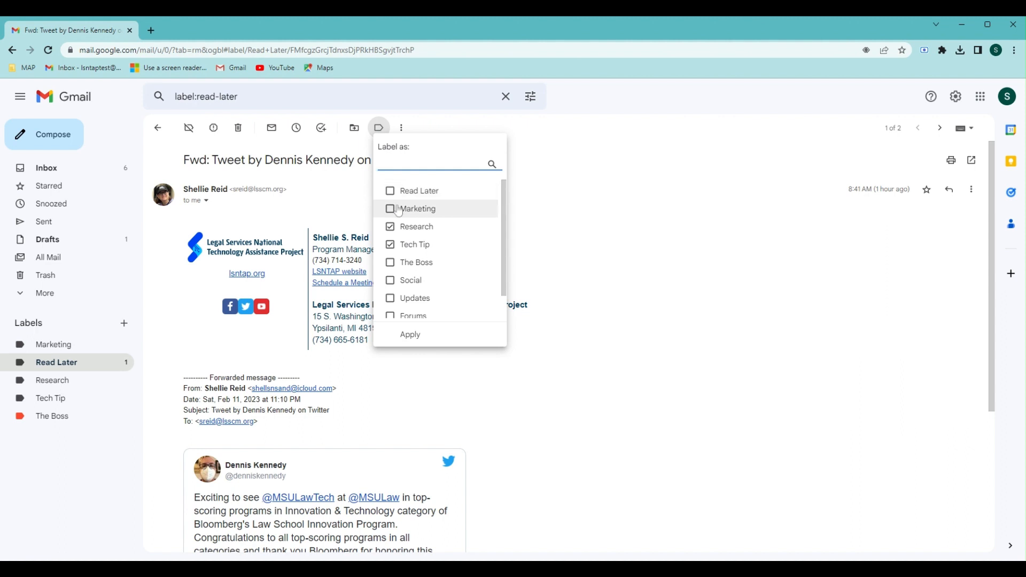
pyautogui.click(410, 336)
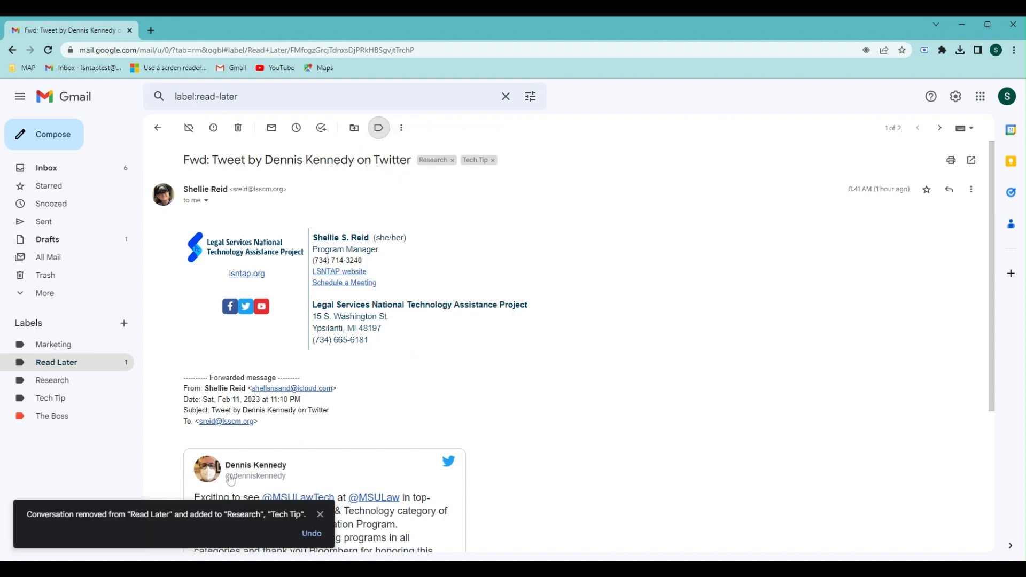
# Step: Move the Georgetown Law Tech Institute tweet message from Read Later to Research, and check the conversations under Research and Tech Tip
pyautogui.click(57, 362)
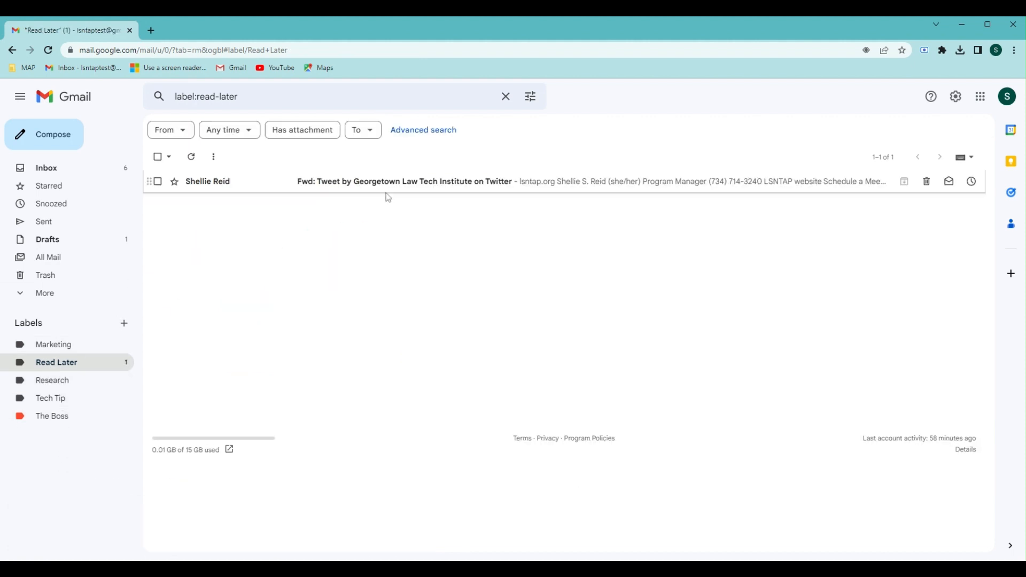
pyautogui.click(376, 184)
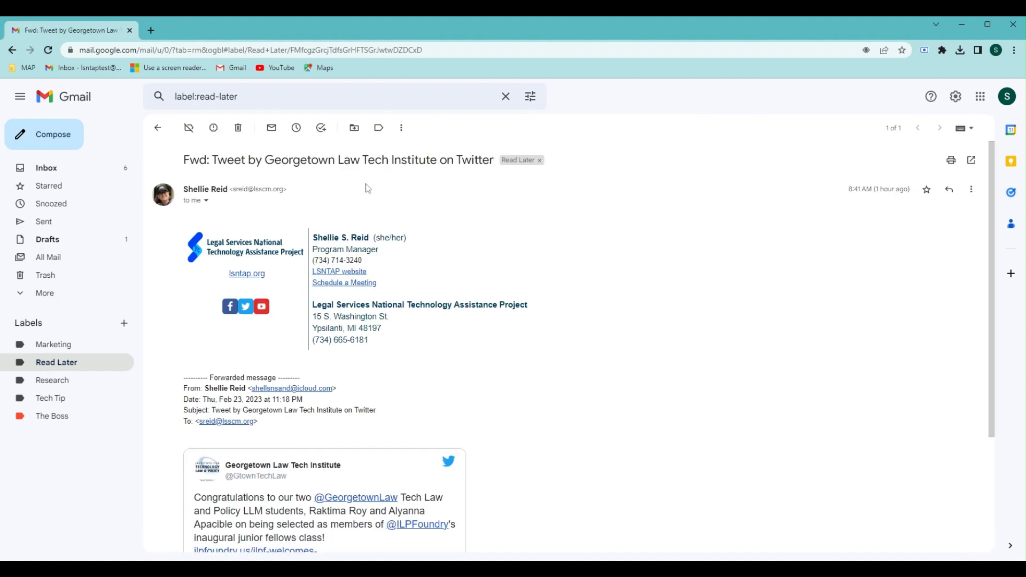
pyautogui.click(355, 129)
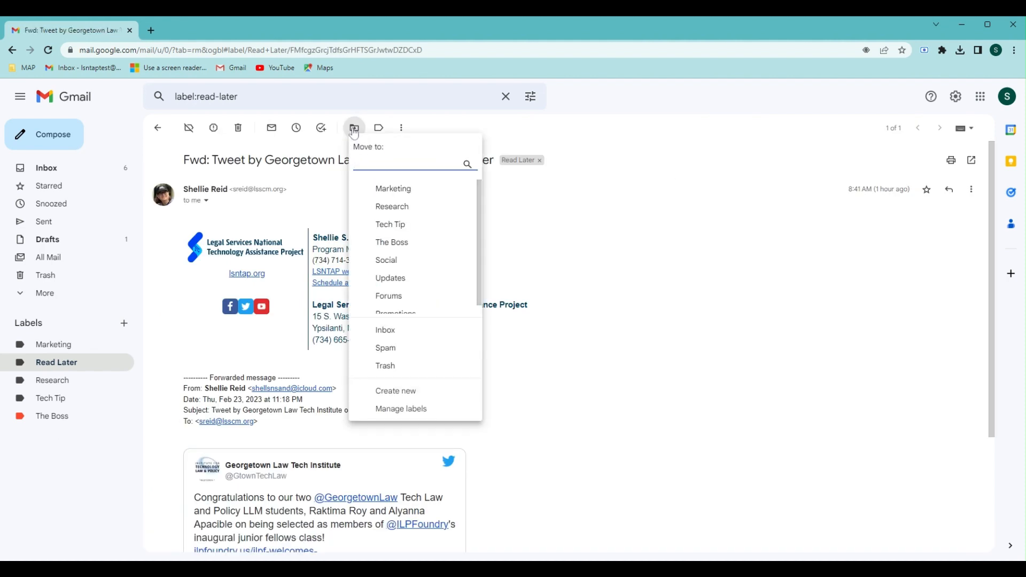
pyautogui.click(380, 129)
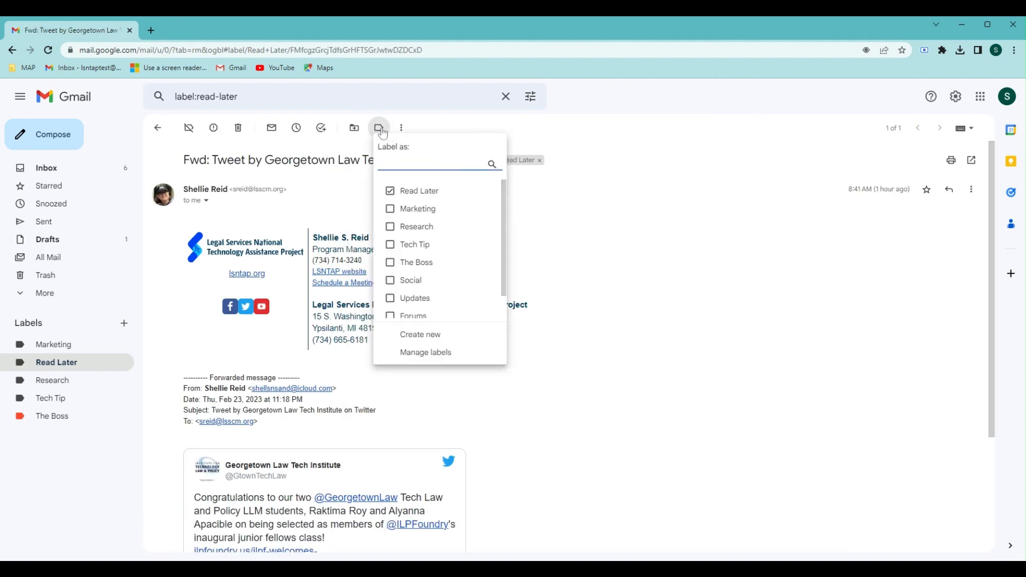
pyautogui.click(355, 128)
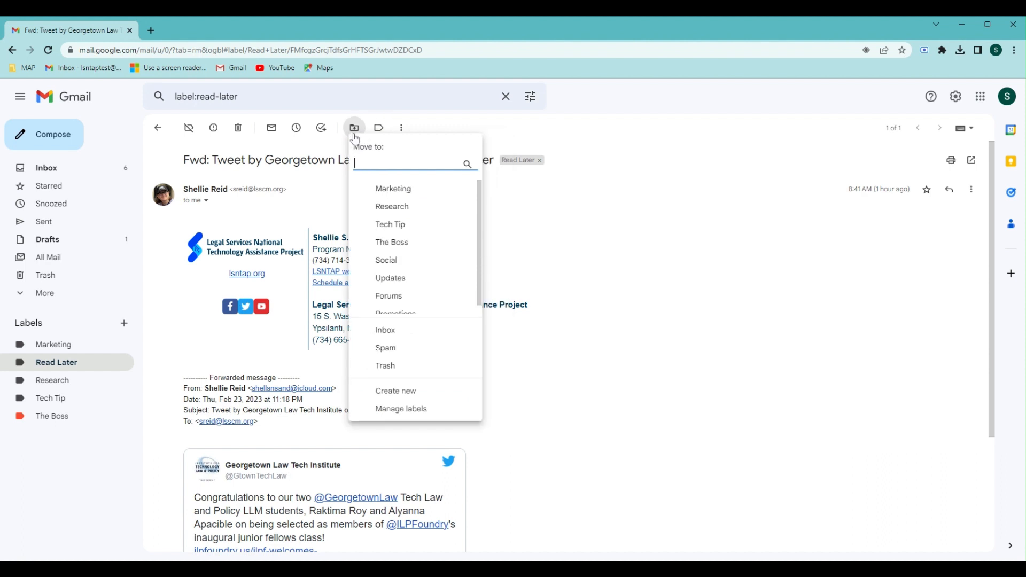
pyautogui.click(394, 210)
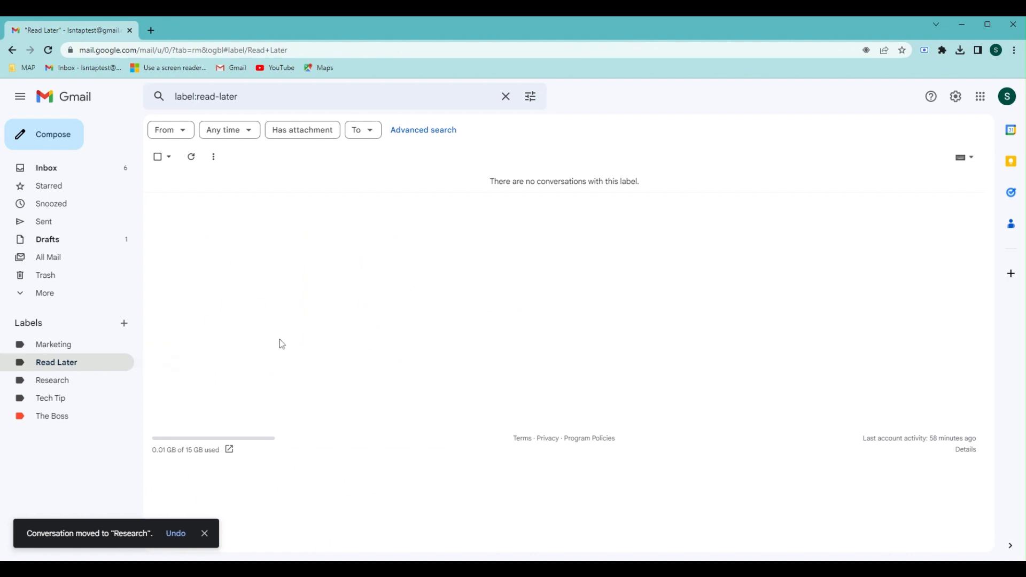
pyautogui.click(60, 385)
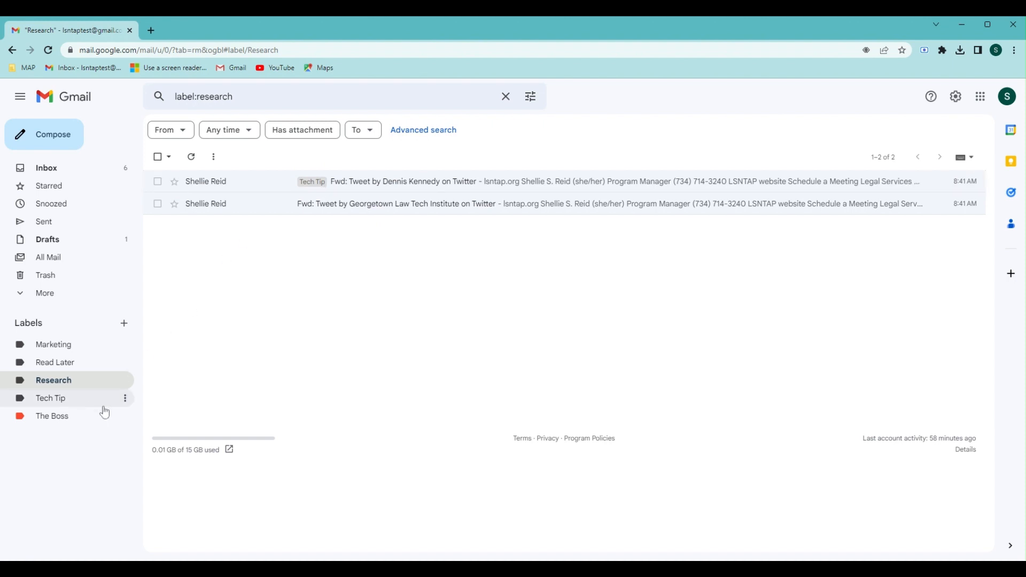
pyautogui.click(48, 406)
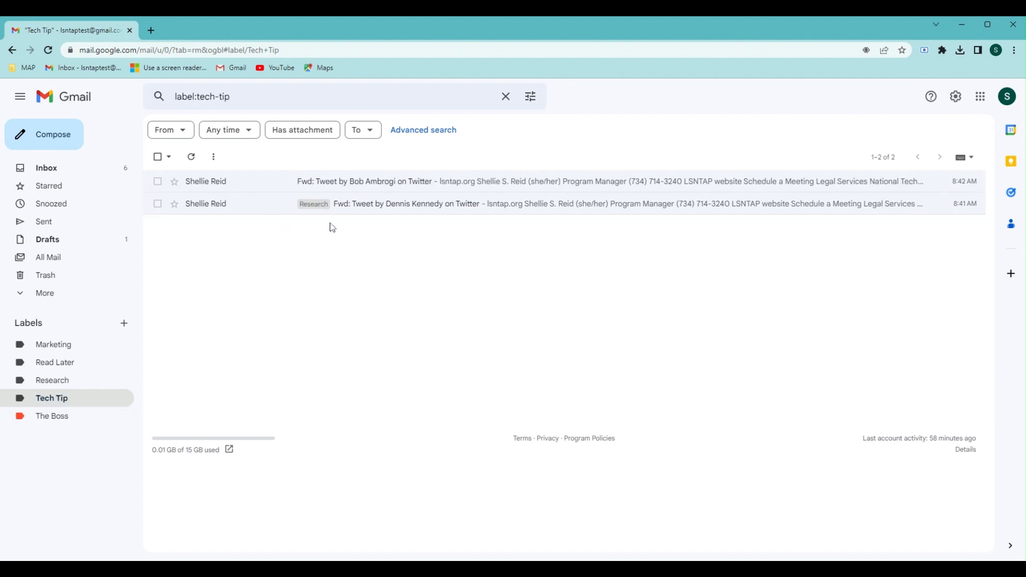